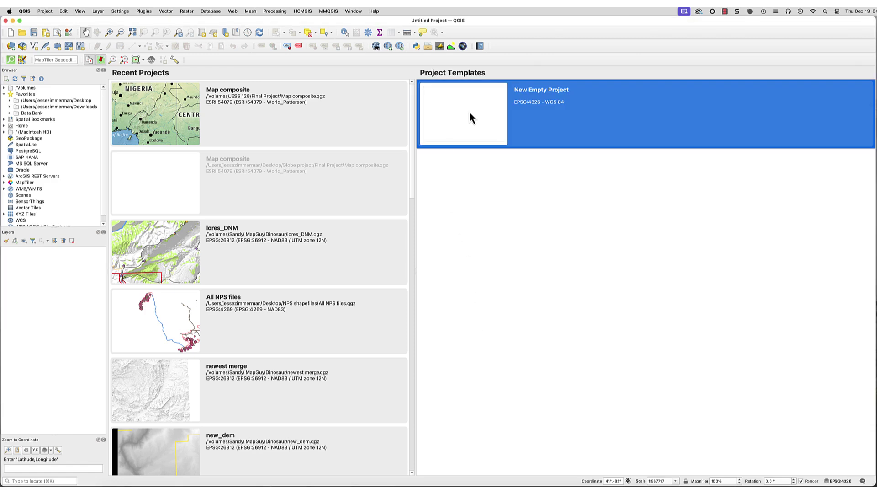
- Start a new empty QGIS project and add the HCMGIS Esri Topographic basemap
double_click(472, 118)
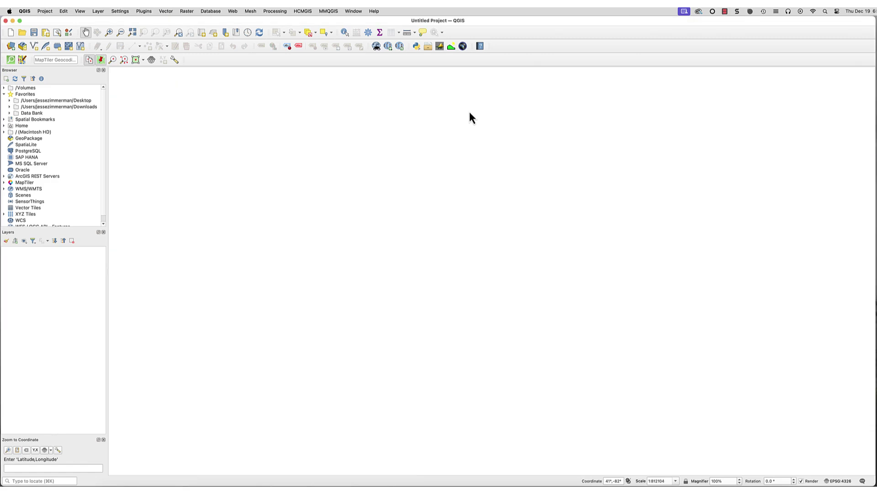
click(304, 11)
mouse_move(315, 21)
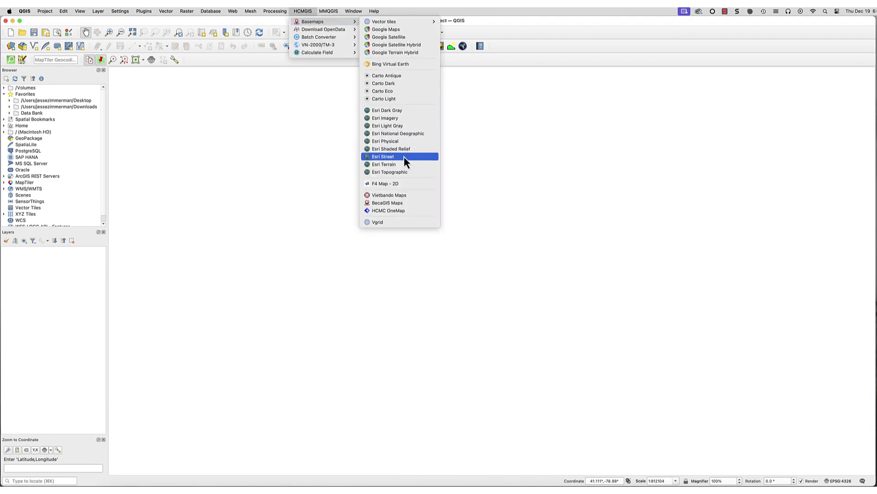
click(414, 173)
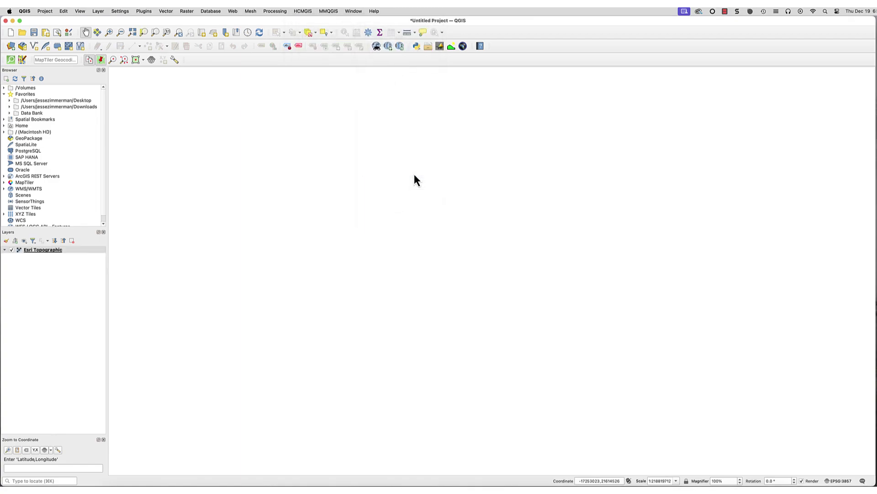
- Zoom and pan the map to the Virginia ridges around Sperryville
scroll(453, 258, up, 4)
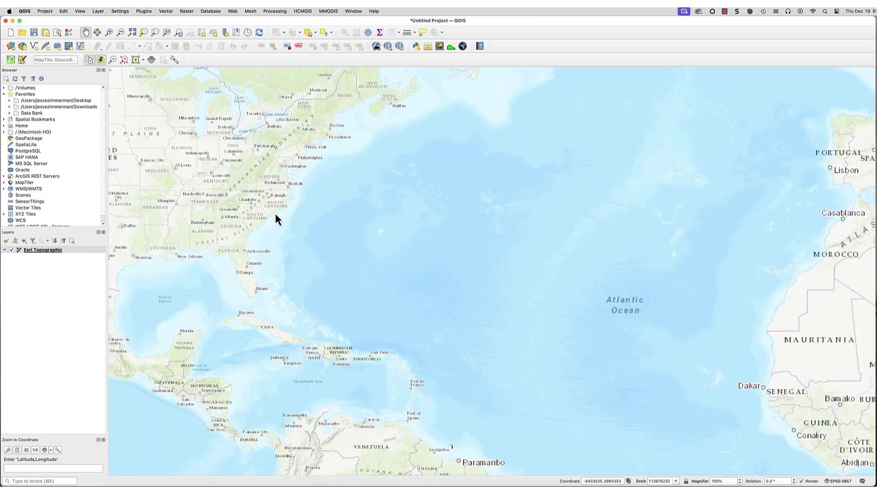
drag(276, 220, 399, 250)
scroll(399, 251, up, 5)
drag(366, 222, 463, 351)
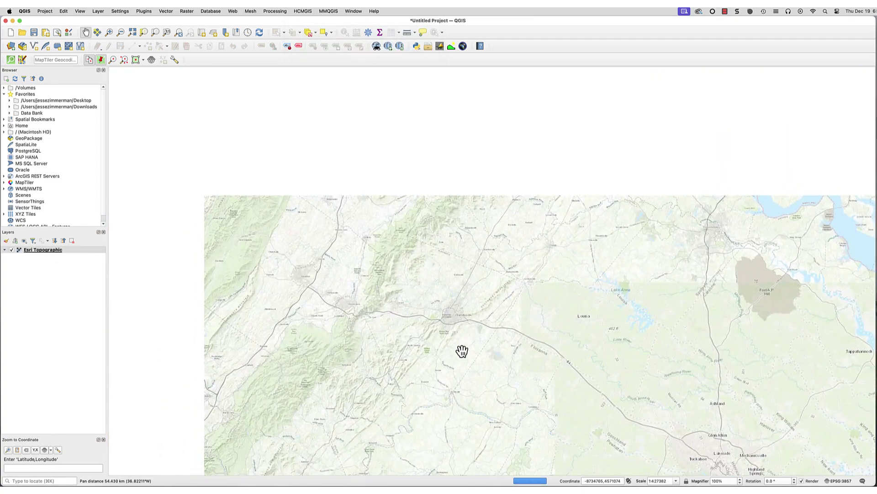
mouse_move(495, 208)
mouse_down()
mouse_move(449, 292)
mouse_move(489, 201)
mouse_up()
scroll(461, 276, up, 4)
scroll(435, 277, down, 1)
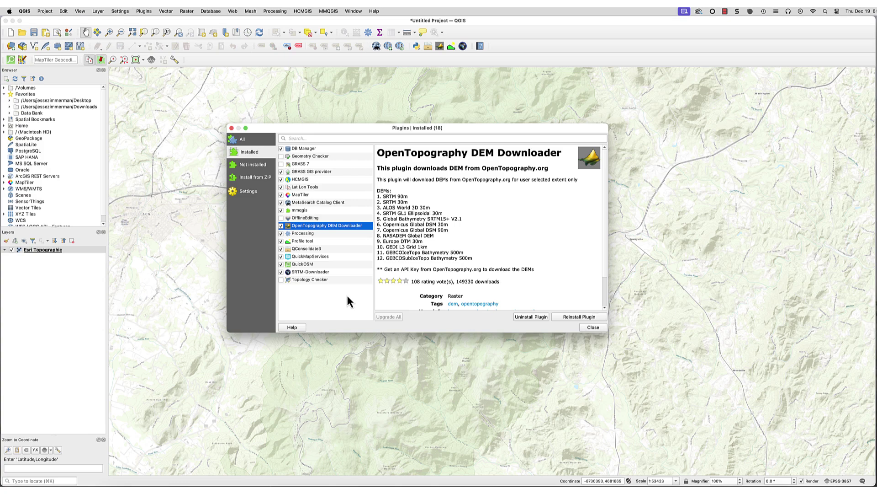
- Close the plugins list and launch the OpenTopography DEM Downloader from the Raster menu
click(593, 328)
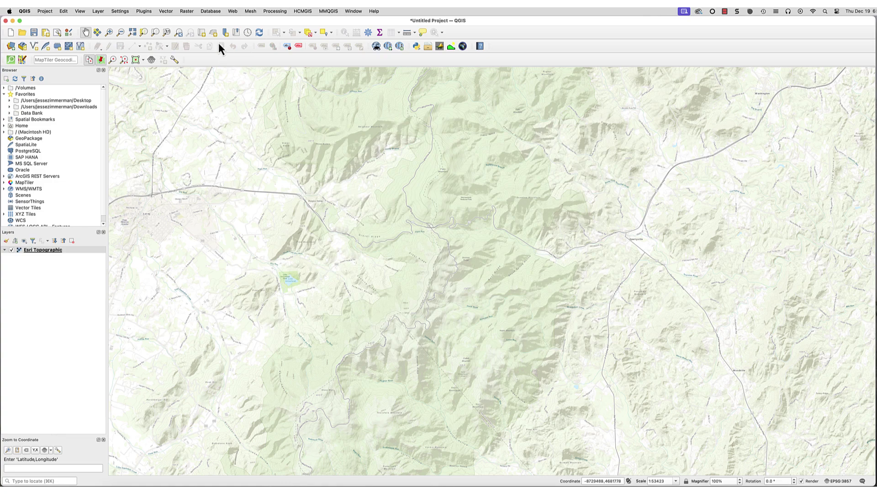
click(187, 11)
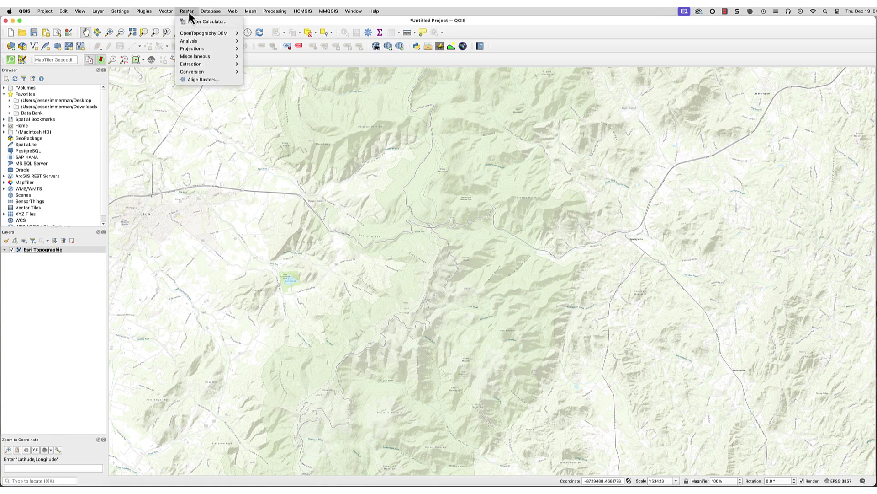
mouse_move(213, 37)
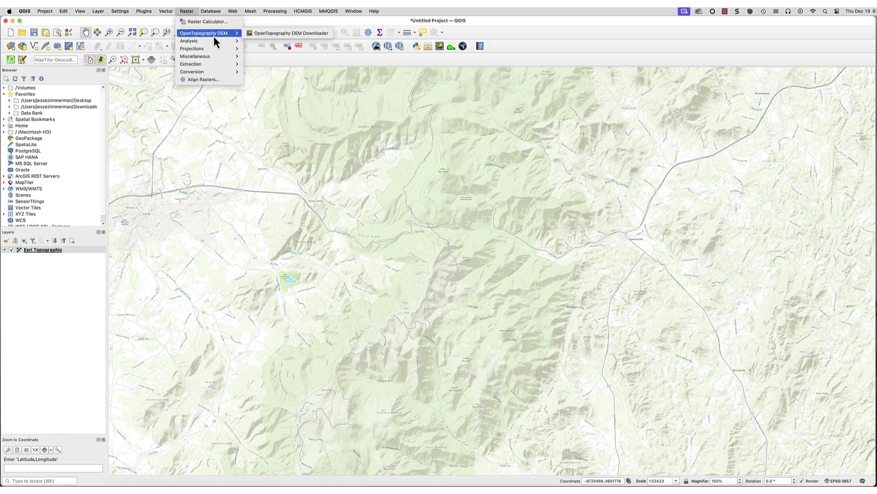
click(254, 34)
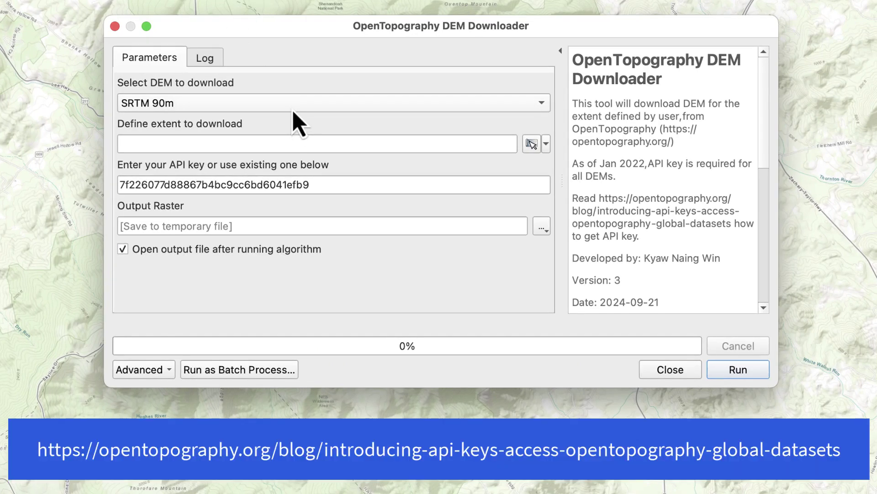
- Choose the SRTM 30m dataset and use the current map canvas as the download extent
click(292, 109)
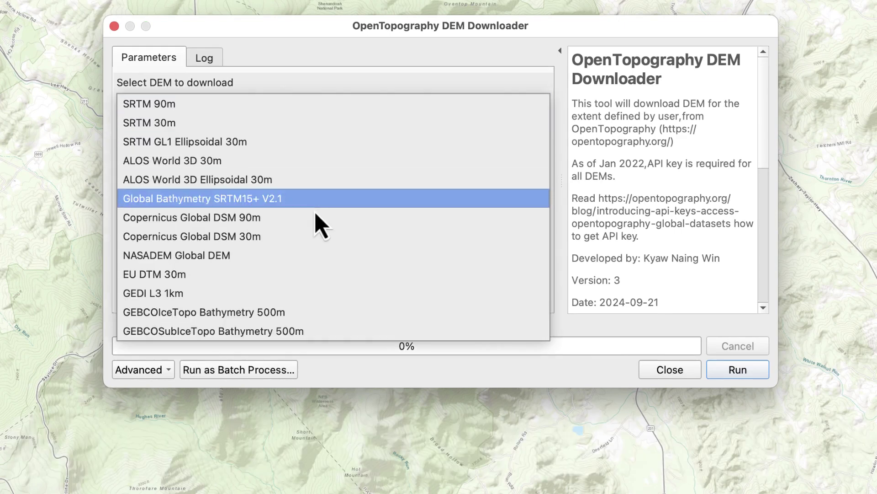
click(301, 123)
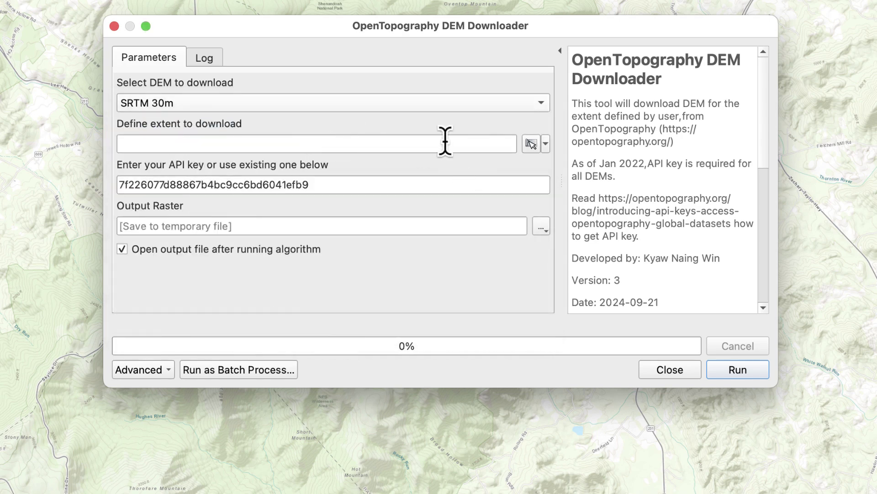
click(546, 147)
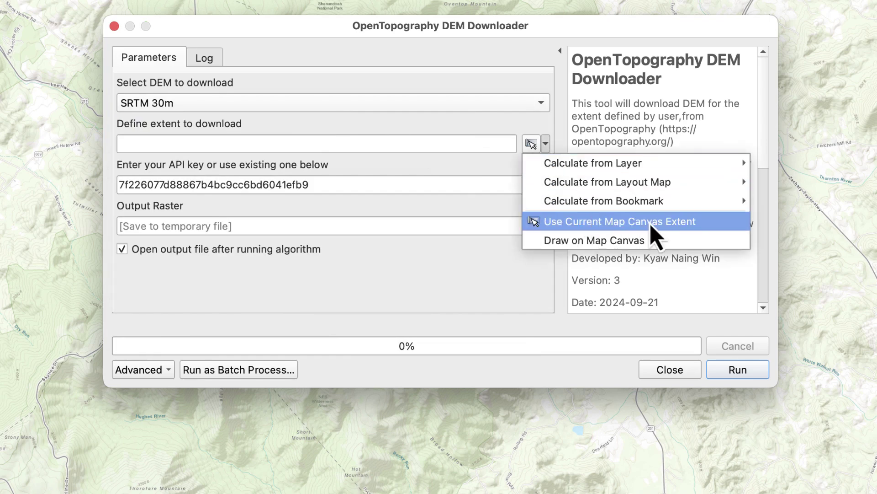
click(706, 222)
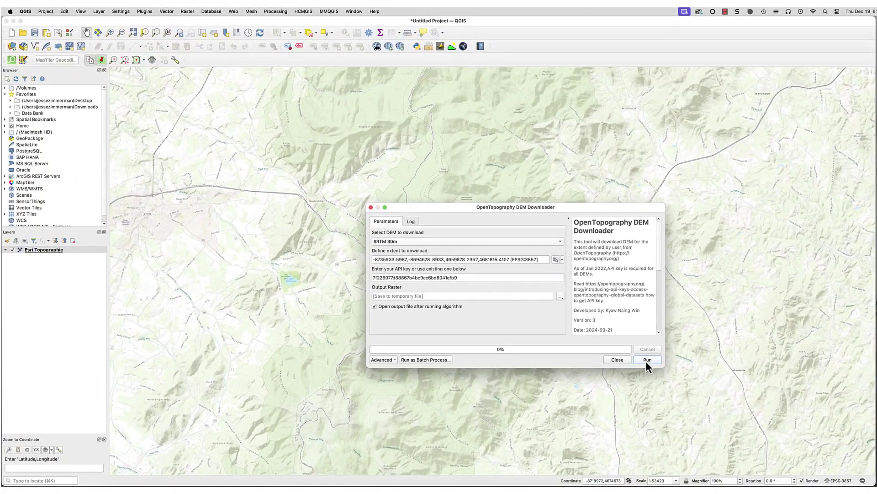
- Download the SRTMGL1 elevation layer and move it below Esri Topographic in the Layers panel
click(647, 360)
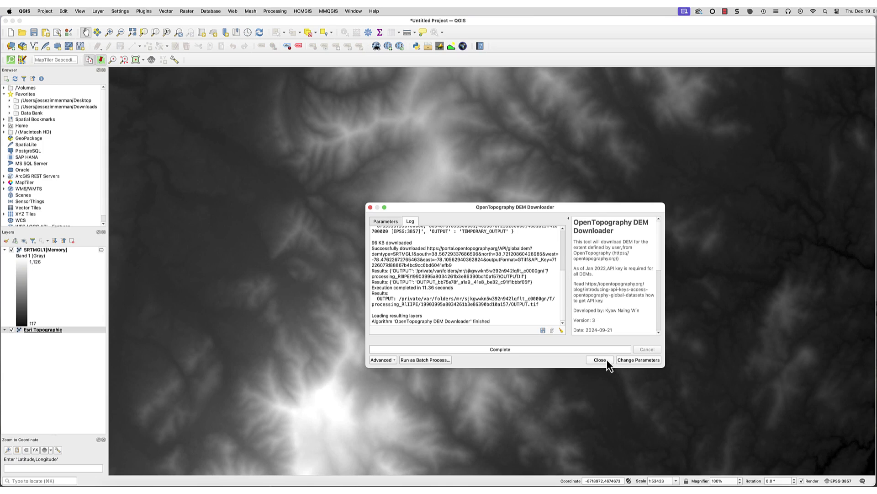
click(600, 360)
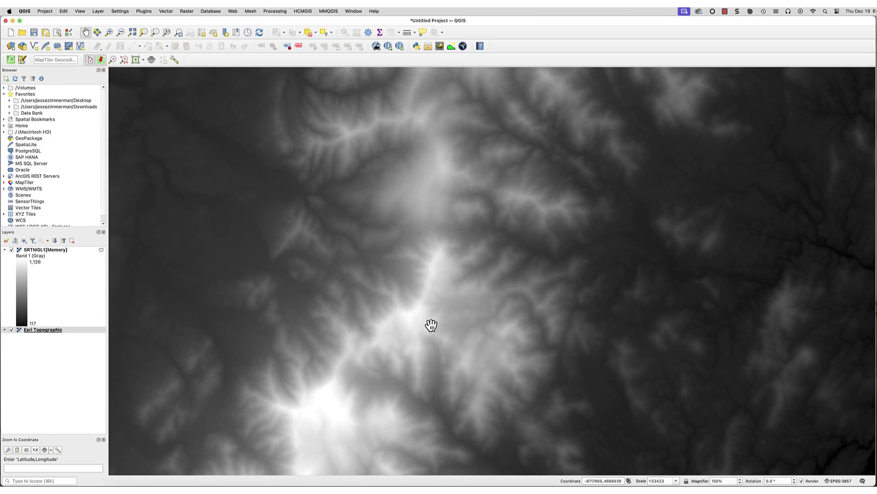
click(4, 251)
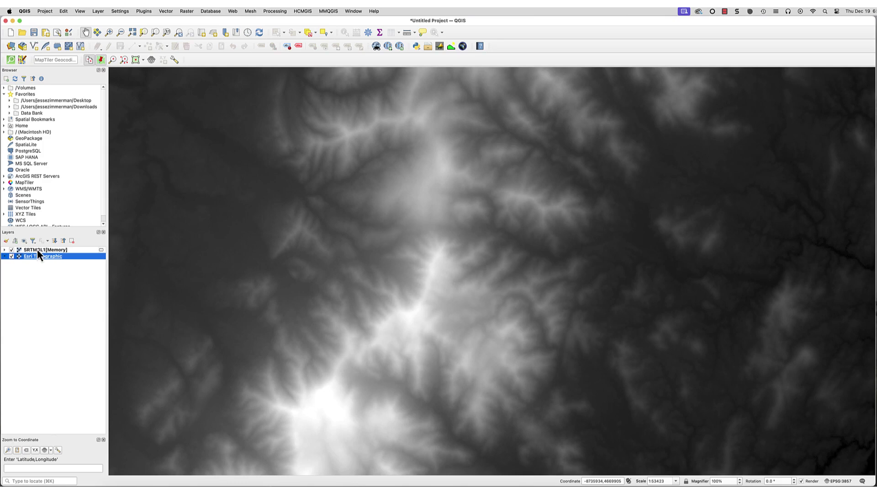
drag(40, 249, 38, 266)
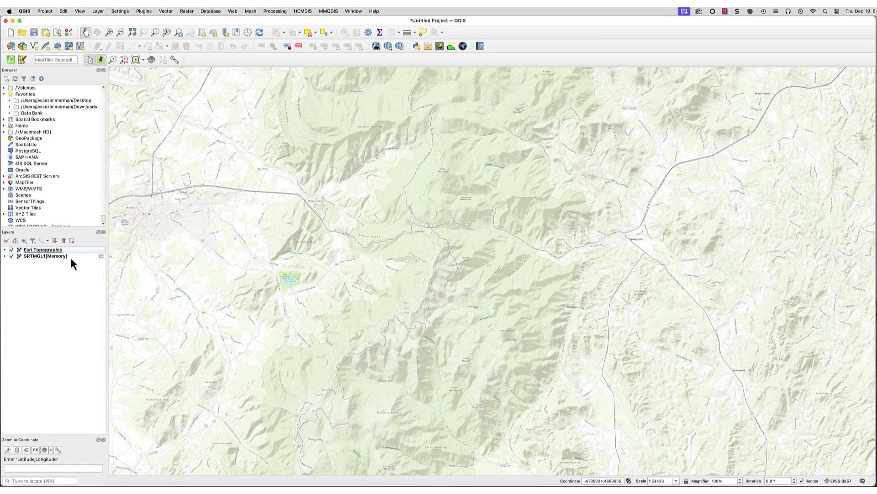
- Open the Profile Tool, add the SRTMGL1 layer, and place the profile line's first point west of the hills
click(150, 12)
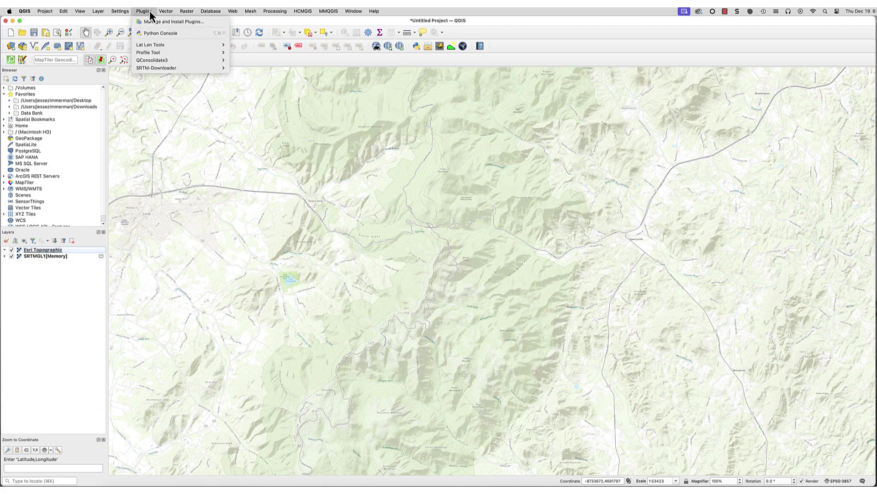
mouse_move(161, 52)
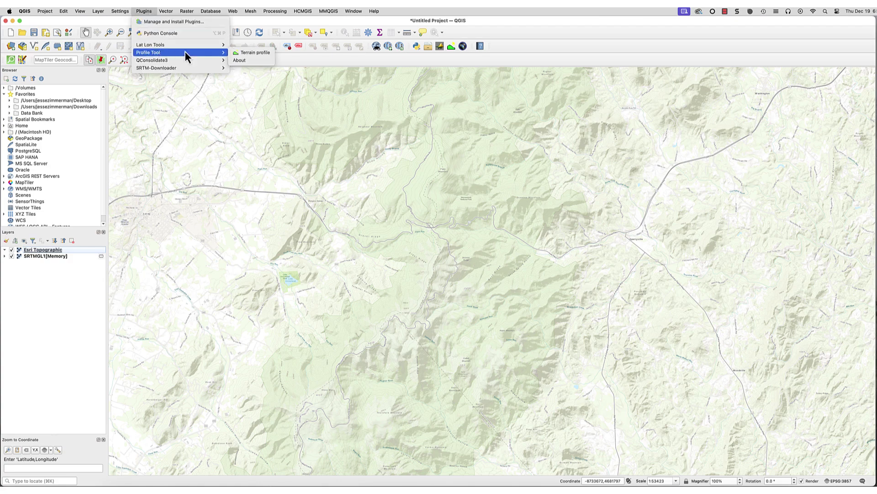
click(258, 53)
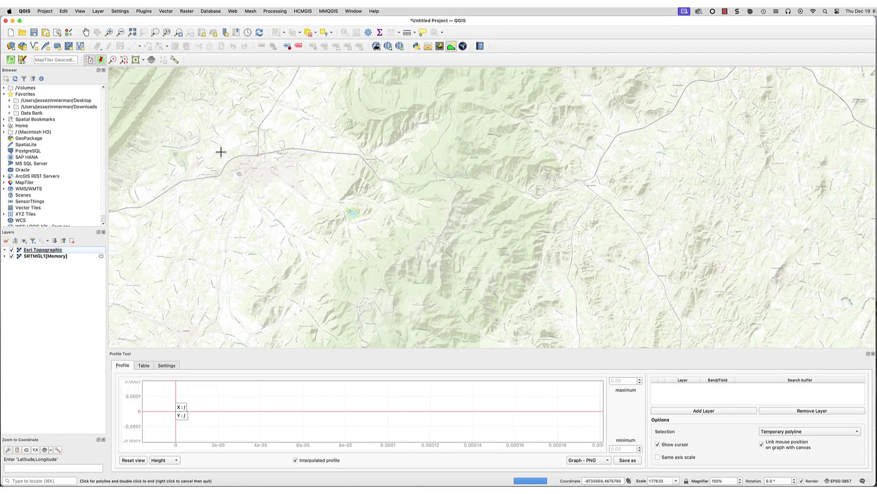
click(43, 257)
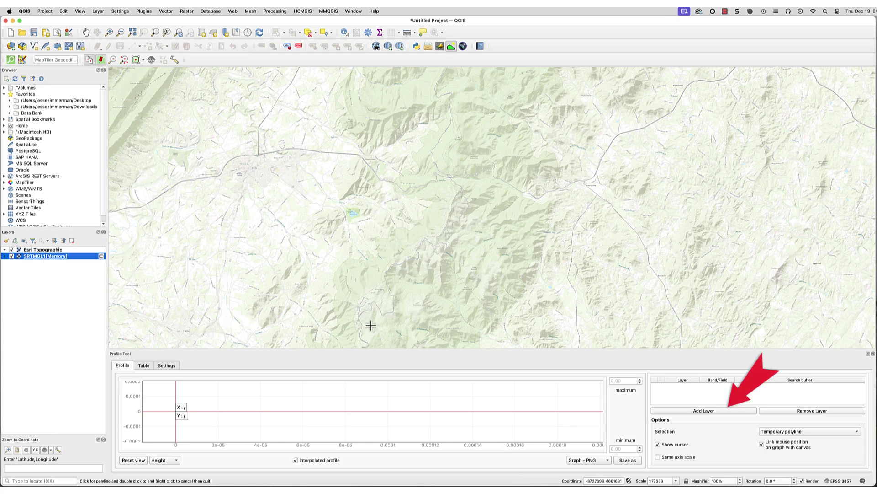
click(681, 412)
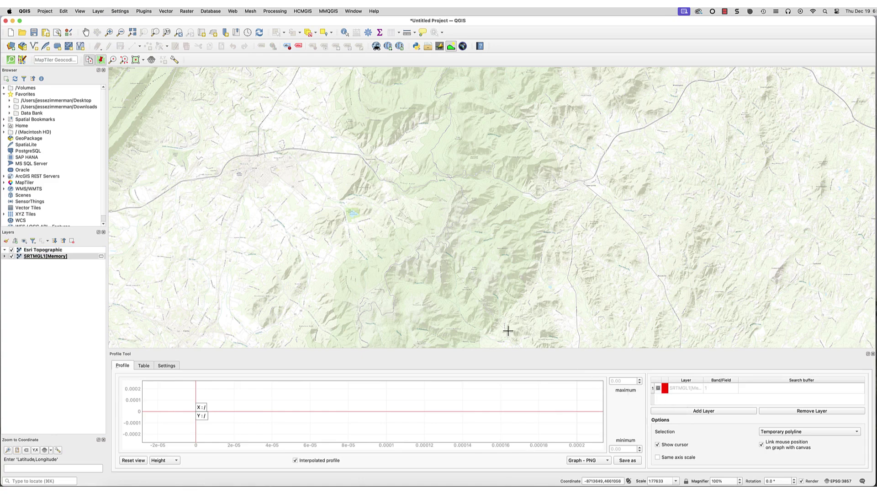
click(301, 154)
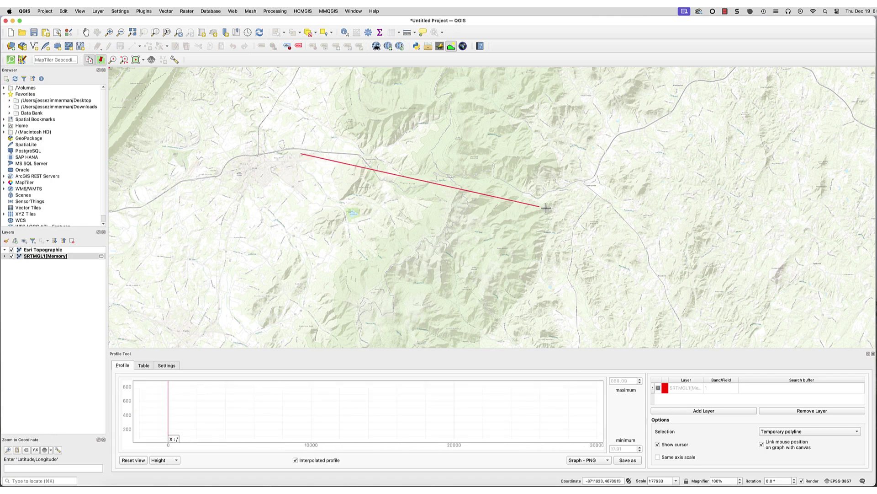
- End the profile line to draw its elevation graph and set the export format to Graph - SVG
double_click(605, 216)
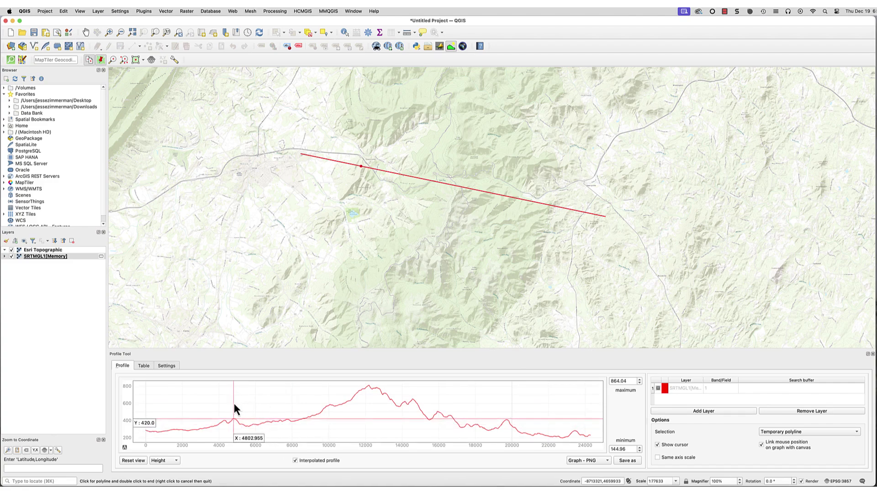
click(603, 460)
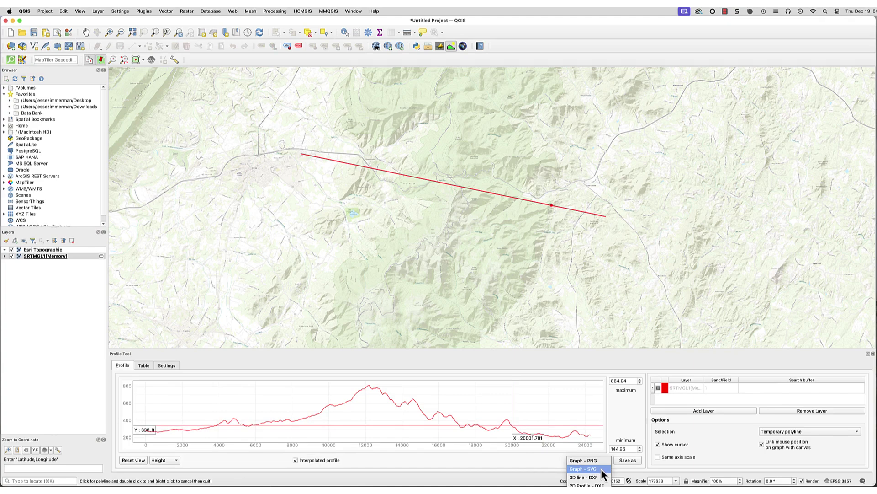
click(602, 469)
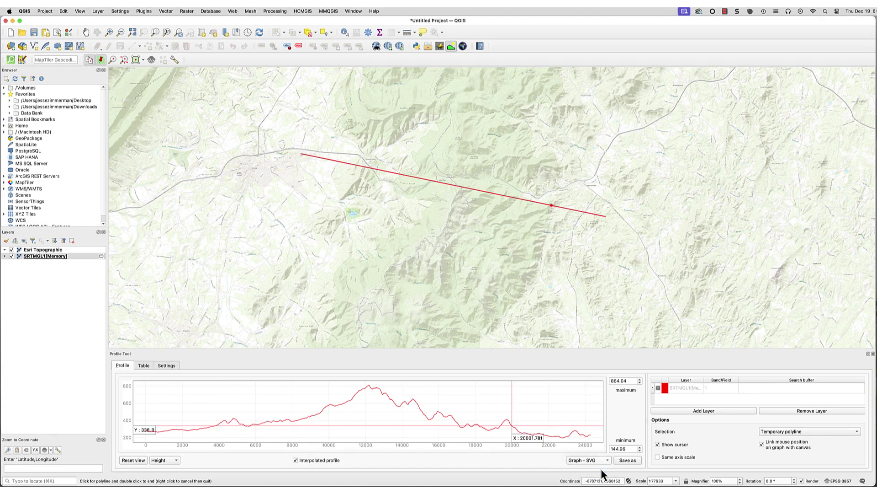
- Save the elevation profile graph as an SVG file named 'profile'
click(627, 461)
text(profil)
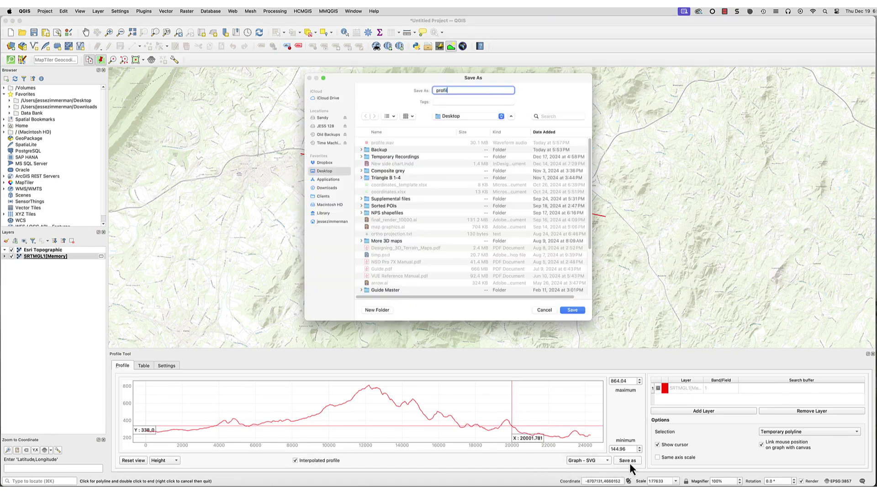
text(e)
click(572, 311)
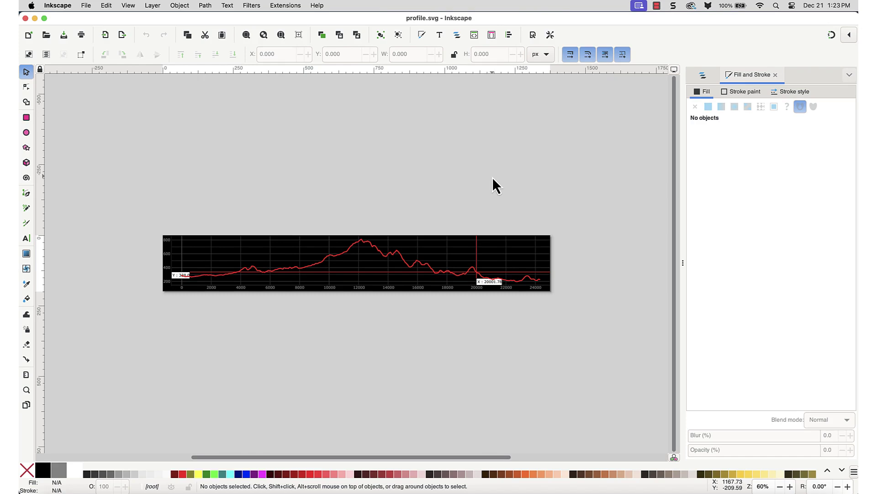
- Delete the 'X : 20001.78' readout label and its white backing box from the graph
key(plus)
key(plus)
key(plus)
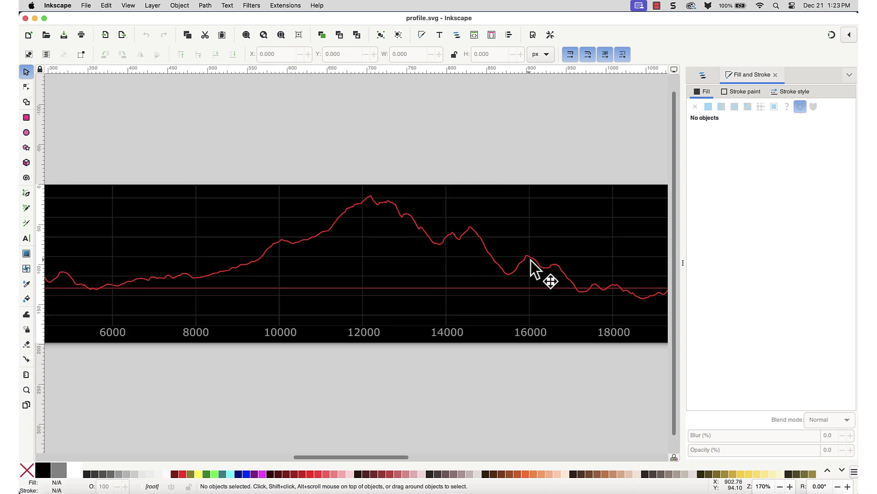
scroll(530, 269, right, 10)
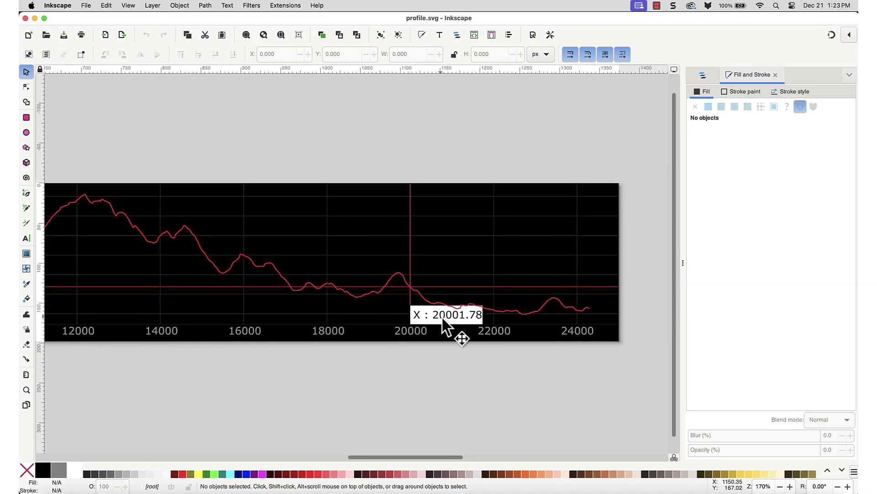
click(443, 319)
key(Delete)
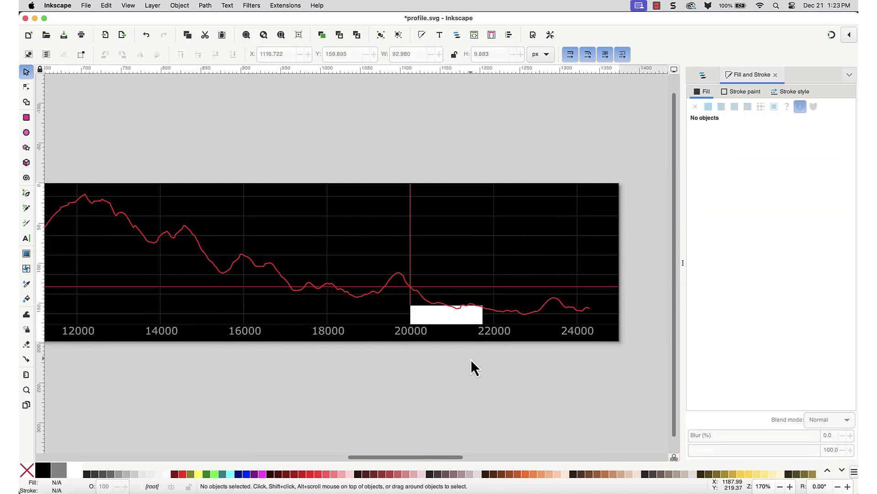
click(444, 320)
key(Delete)
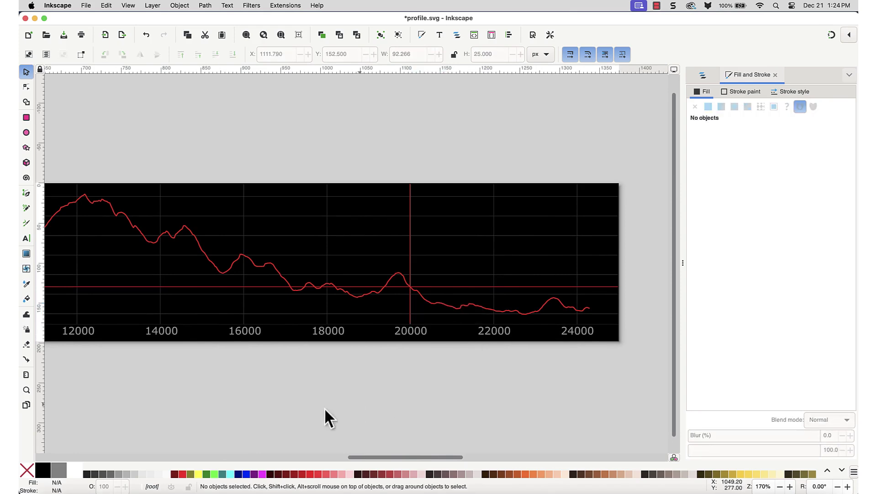
scroll(325, 407, left, 20)
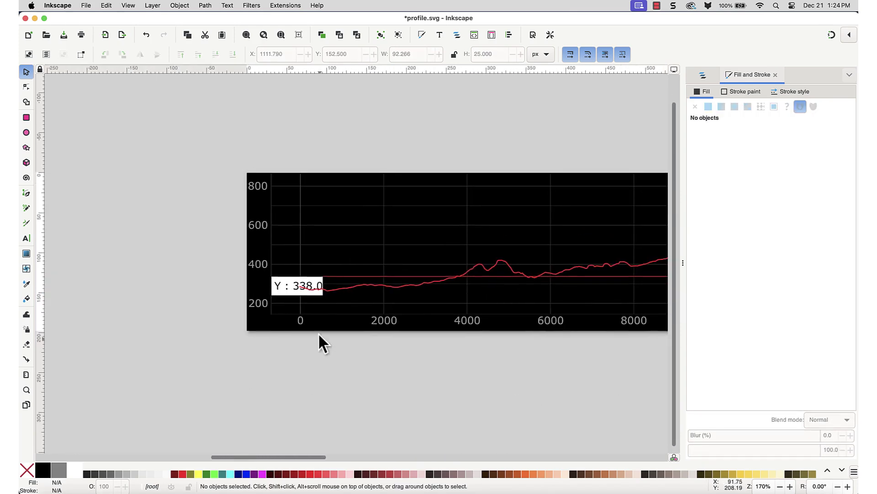
- Delete the 'Y : 338.0' readout label and its white backing box
click(285, 291)
key(Delete)
click(284, 291)
key(Delete)
- Remove the horizontal red reference line and the vertical red marker line at 20000
scroll(312, 304, right, 5)
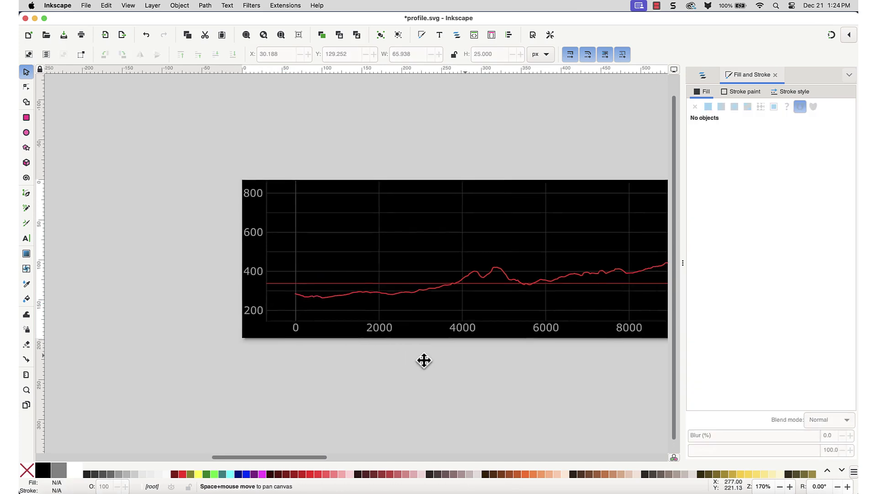
drag(505, 354, 254, 319)
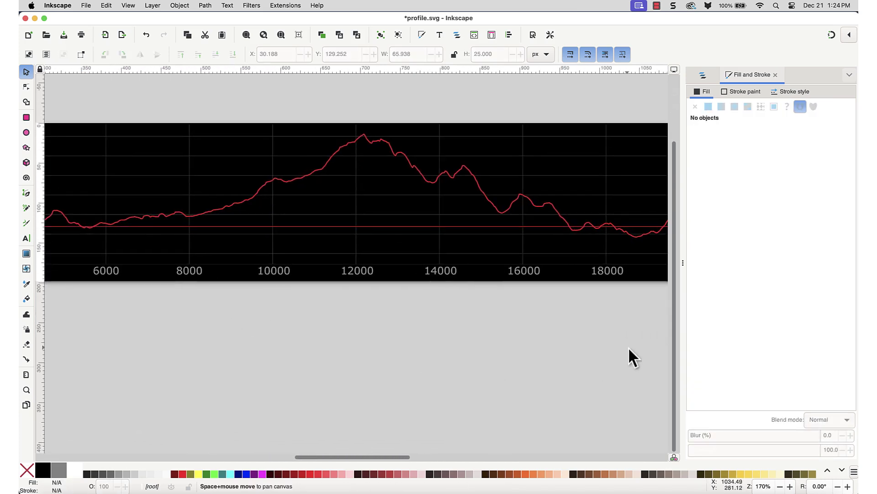
drag(629, 357, 194, 347)
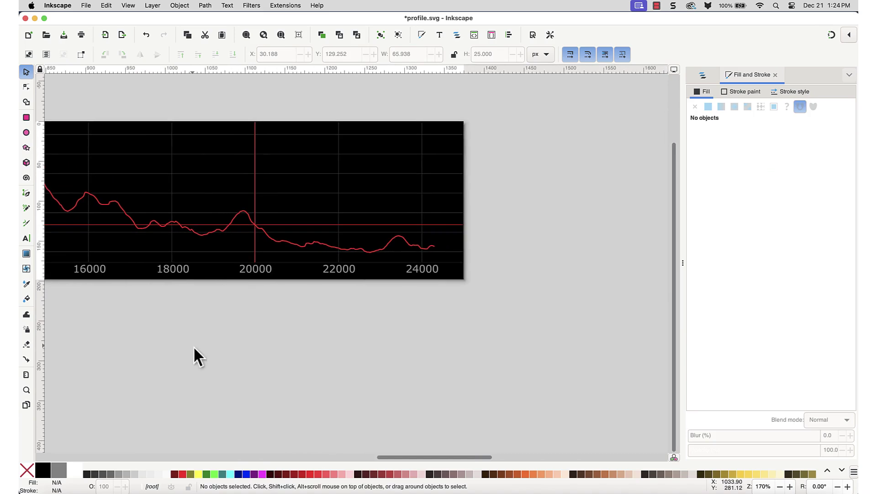
click(314, 226)
key(Escape)
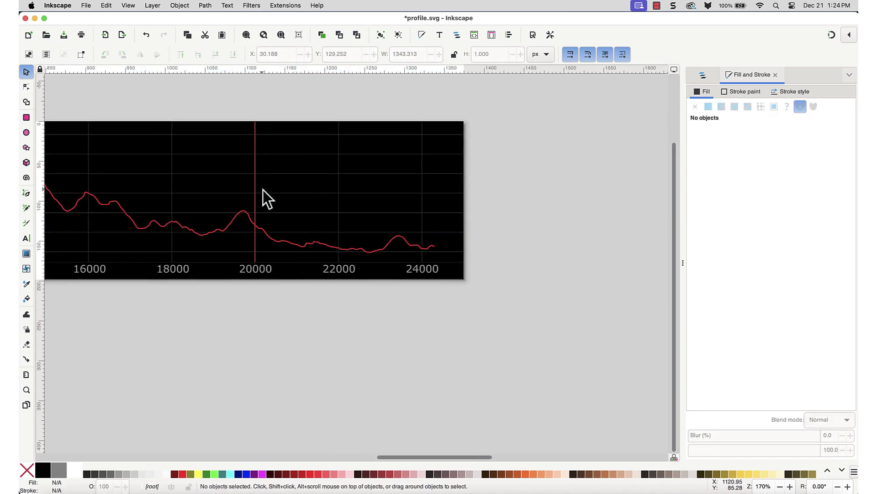
click(256, 185)
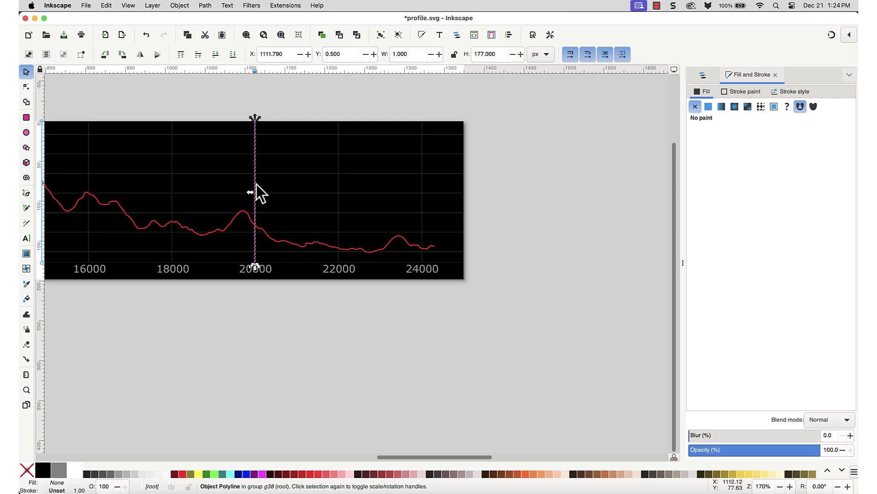
key(Escape)
- Set the black background rectangle's fill to none, leaving the elevation line on white
ctrl+scroll(395, 275, up, 2)
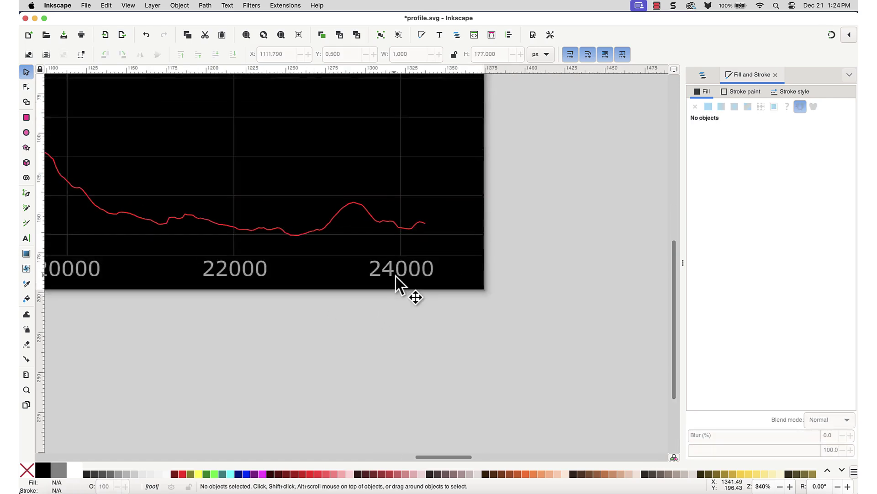
click(364, 177)
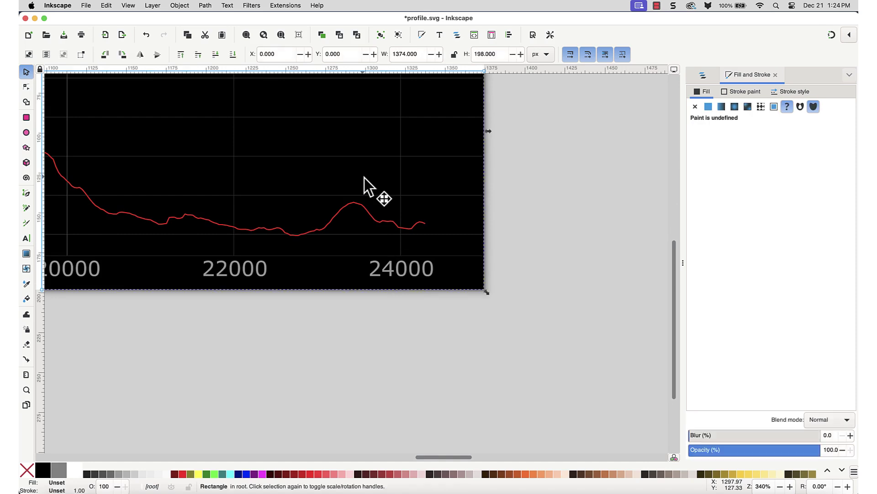
click(25, 473)
click(354, 390)
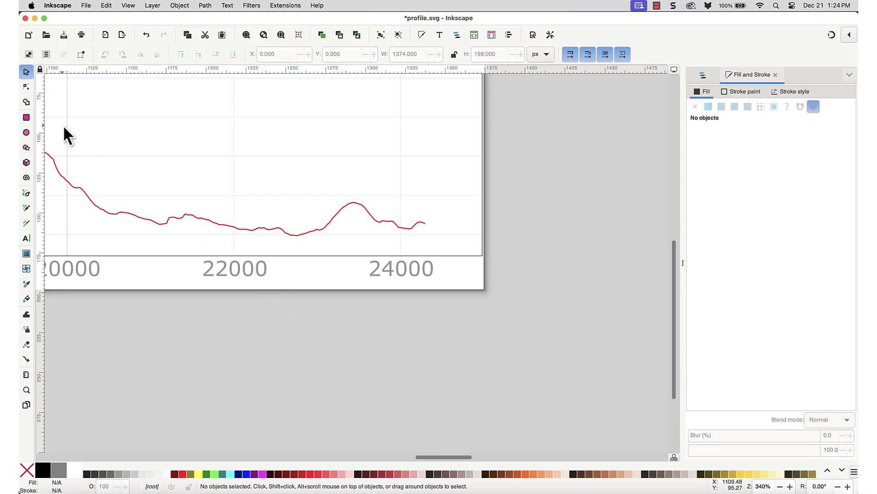
- With the Node tool, pull the elevation curve's last node straight down to the baseline
click(26, 86)
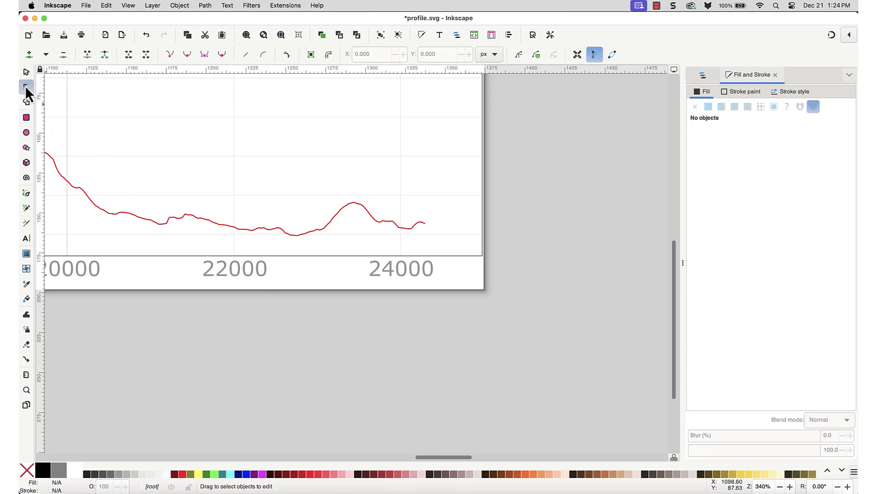
click(416, 231)
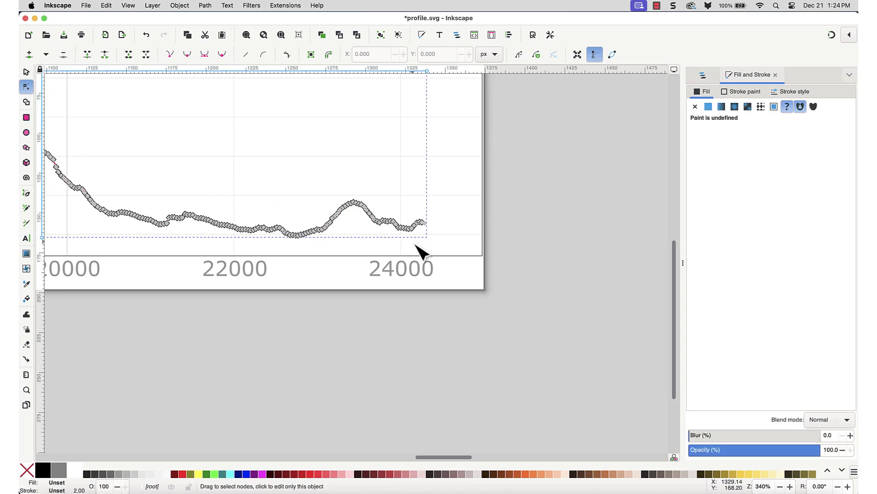
key(plus)
key(plus)
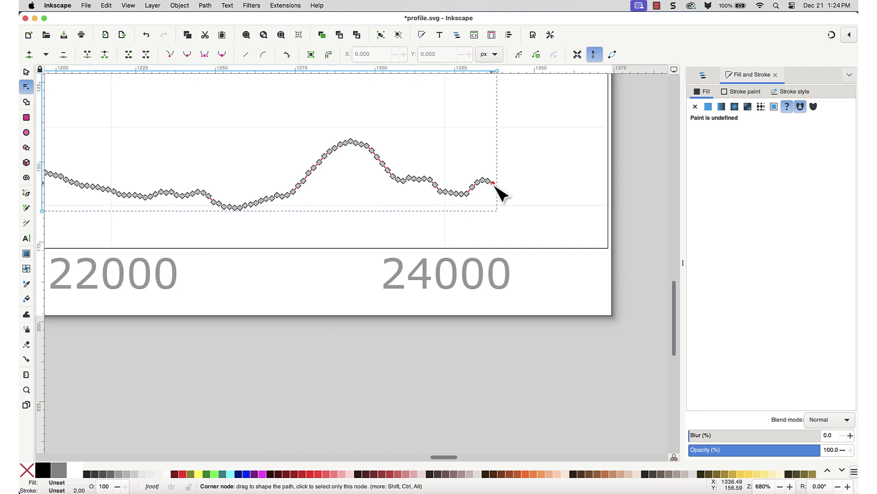
drag(494, 186, 494, 251)
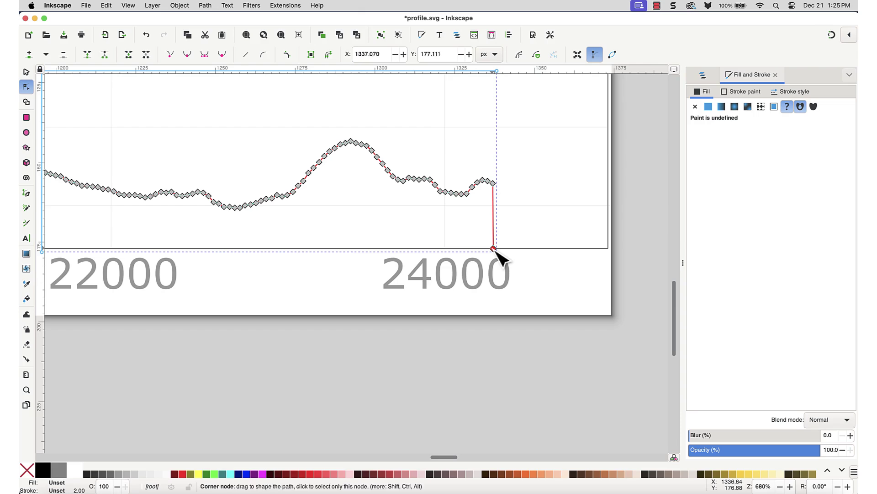
- Drag the line's first node at distance 0 straight down onto the baseline
scroll(317, 365, left, 20)
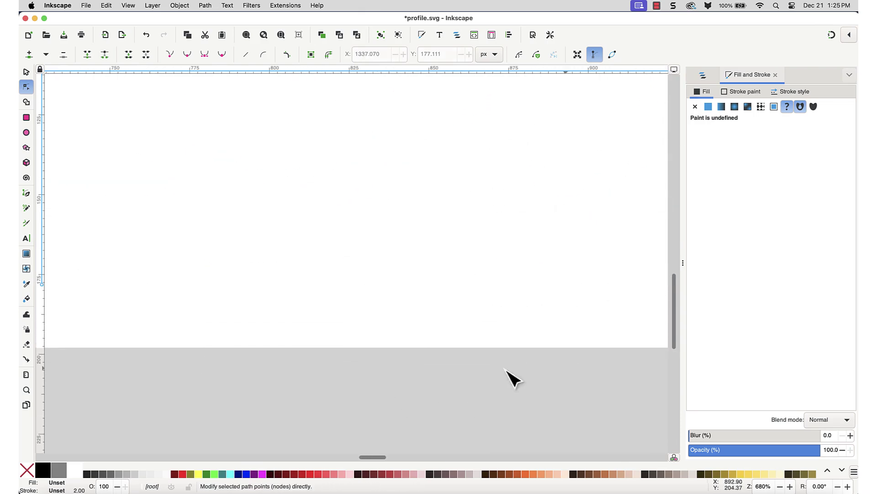
scroll(587, 301, left, 15)
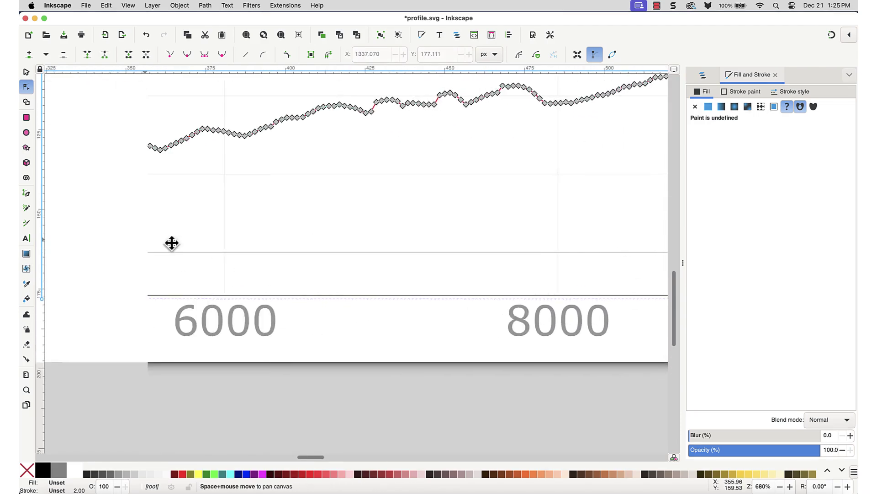
scroll(593, 247, left, 5)
scroll(352, 220, left, 3)
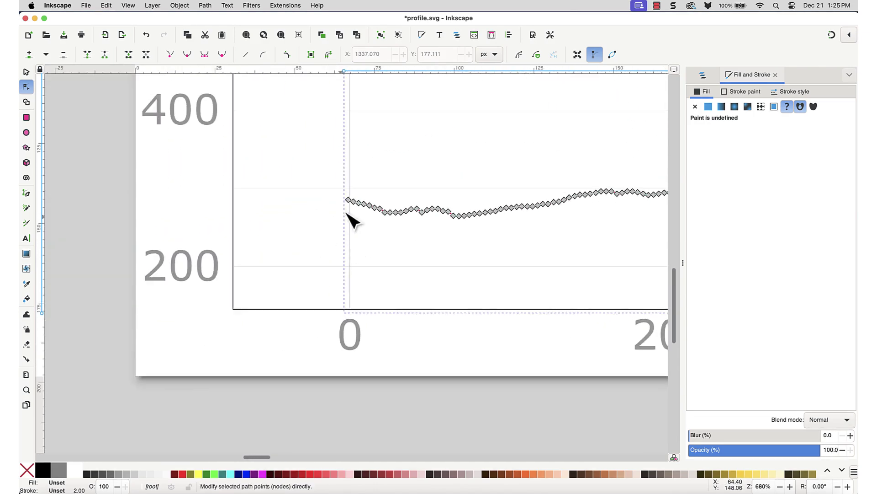
drag(351, 202, 355, 310)
key(minus)
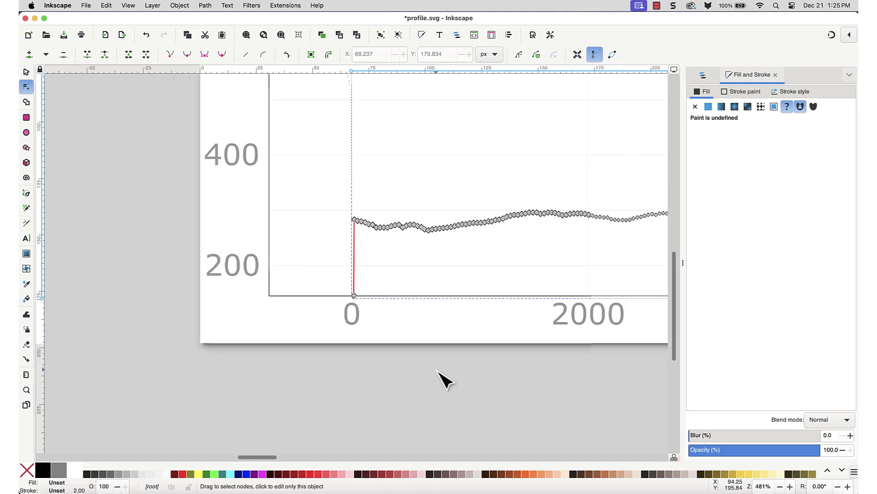
- Select the bottom-left and bottom-right end nodes and join them with a new segment
key(minus)
key(minus)
key(minus)
key(minus)
key(minus)
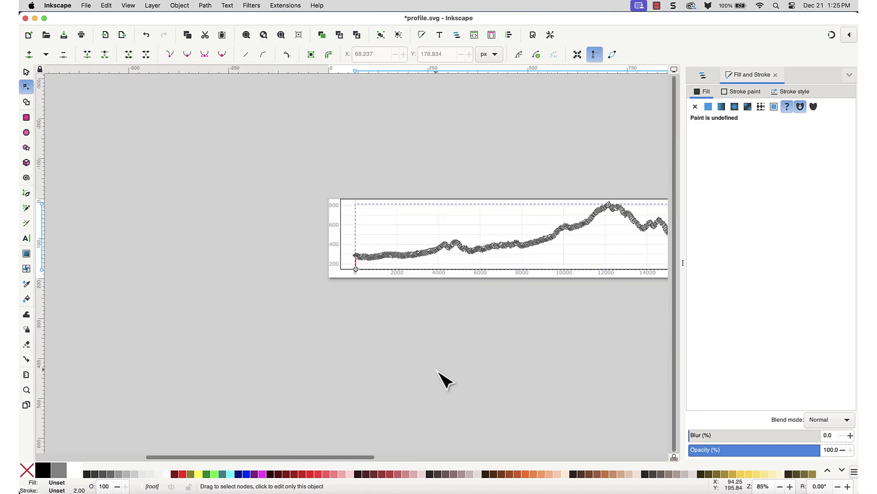
drag(440, 382, 262, 323)
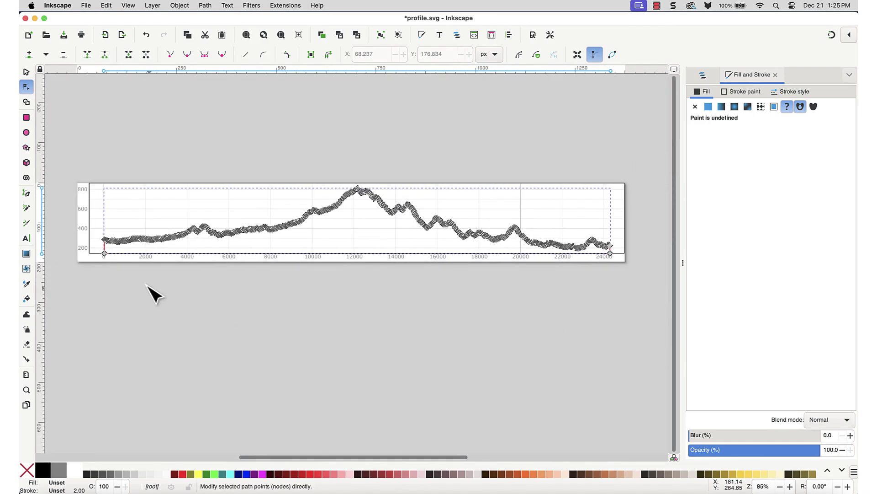
click(105, 253)
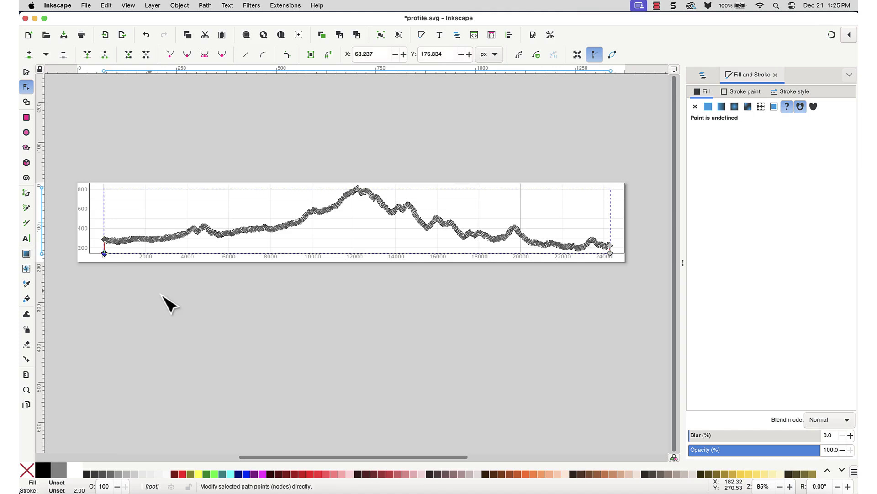
shift+click(612, 254)
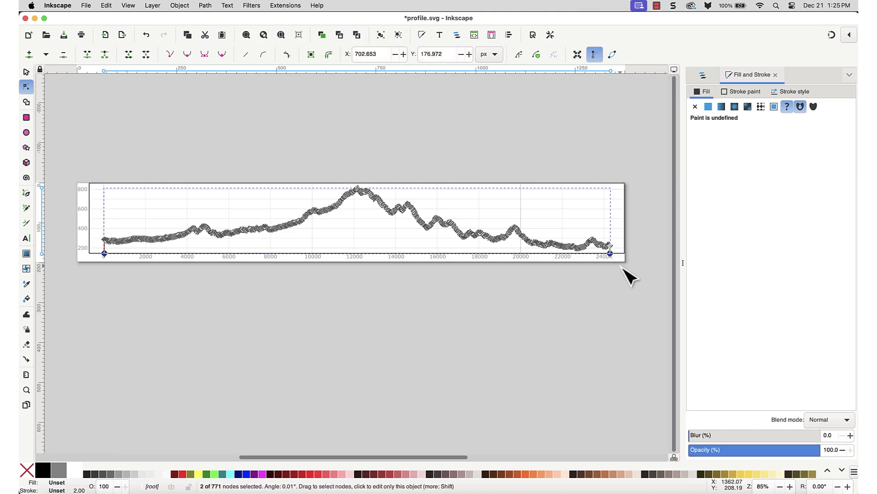
click(130, 56)
click(414, 375)
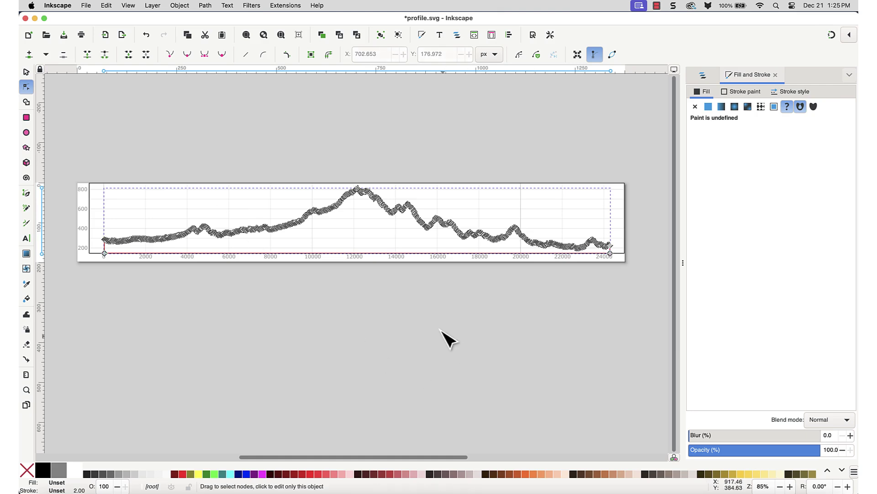
- Give the profile path a flat dark green 648450 fill and remove its red stroke
click(26, 72)
click(402, 210)
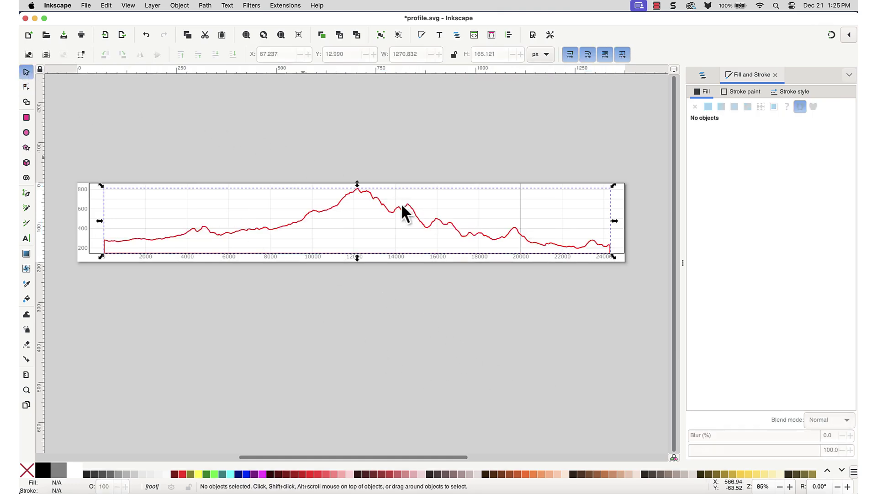
click(406, 204)
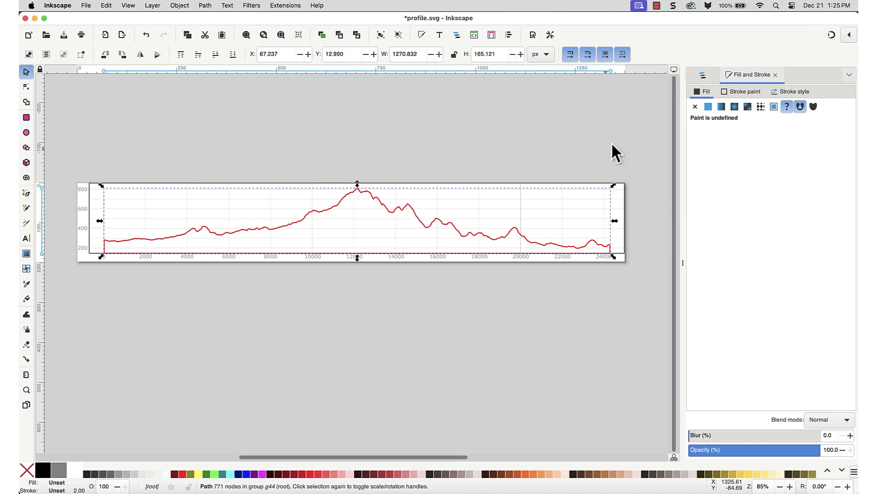
click(709, 106)
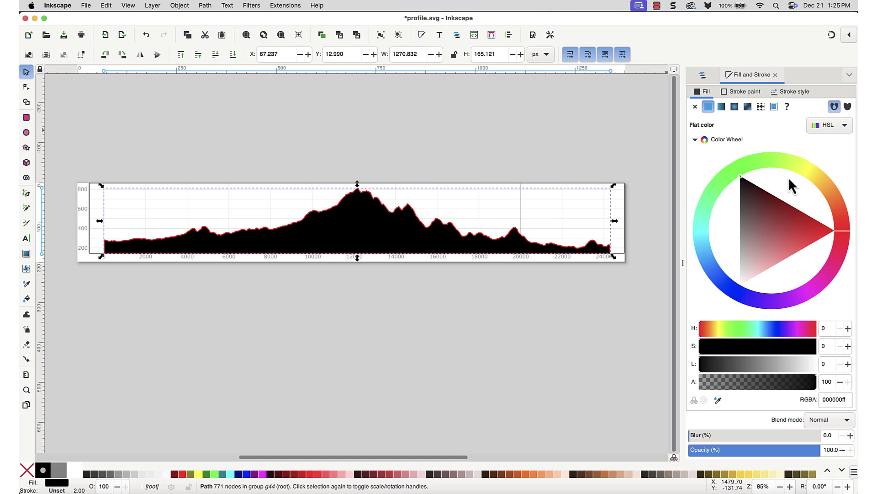
click(765, 162)
drag(777, 223, 765, 244)
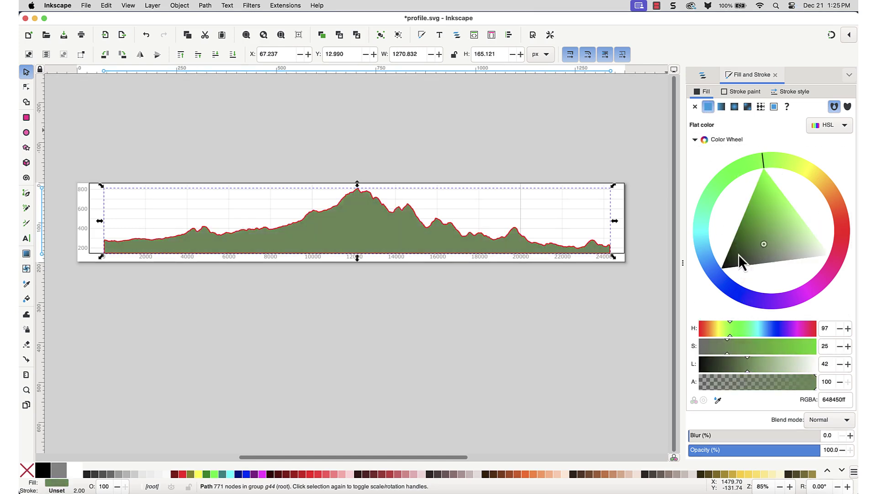
click(738, 92)
click(697, 109)
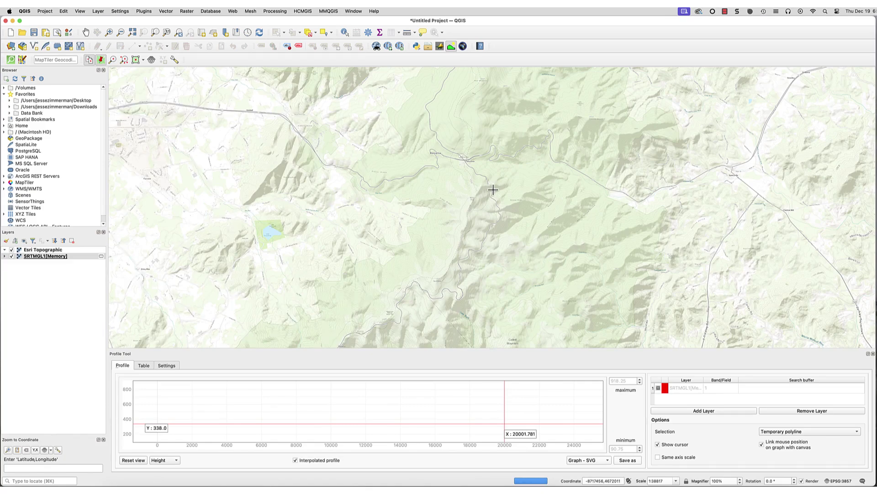
- Zoom in and start the profile polyline at the village, following the road south
scroll(489, 181, up, 1)
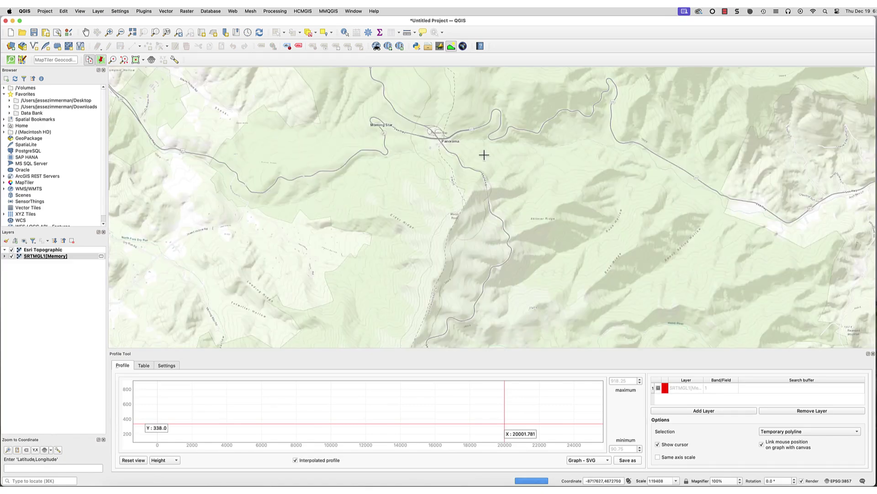
click(409, 121)
click(430, 129)
click(446, 150)
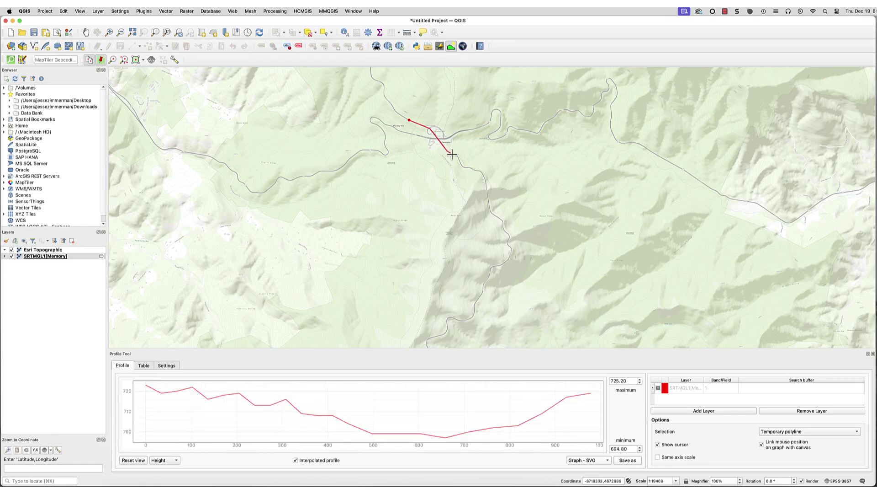
click(458, 158)
click(472, 171)
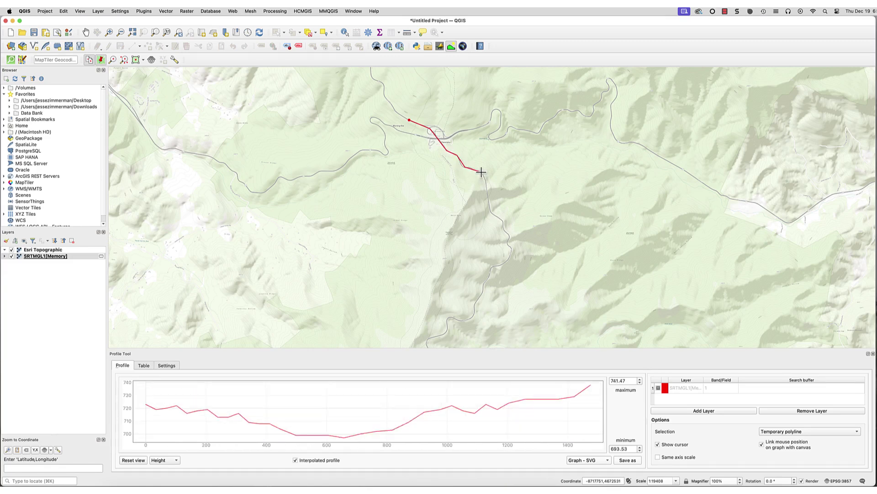
click(481, 172)
click(488, 188)
click(491, 214)
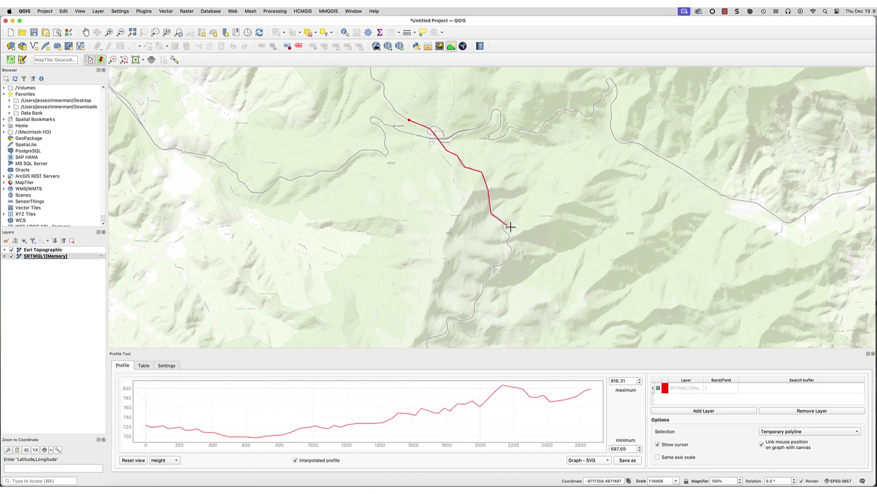
- Extend the profile polyline onto the ridge and further down it
click(503, 223)
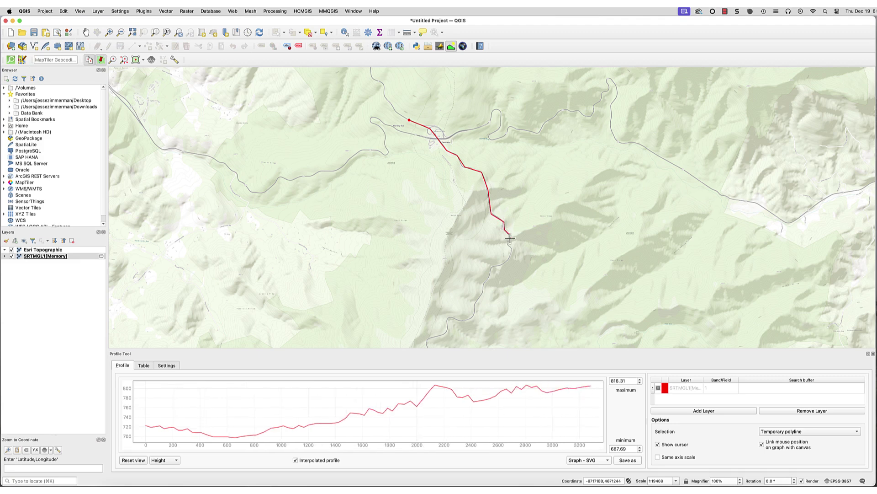
click(507, 243)
click(512, 249)
click(509, 260)
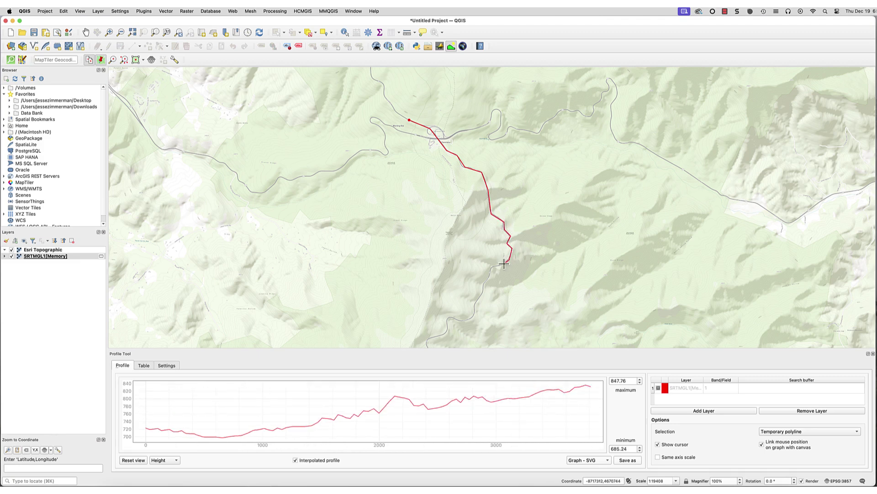
click(501, 264)
click(487, 278)
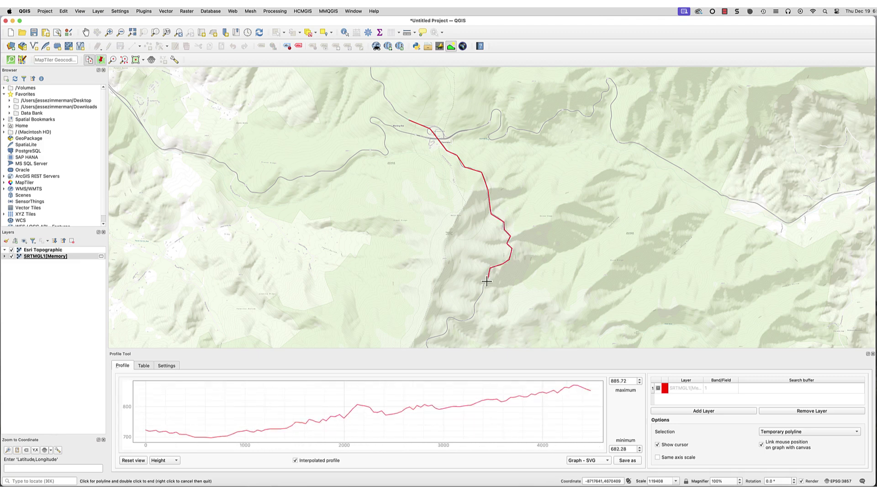